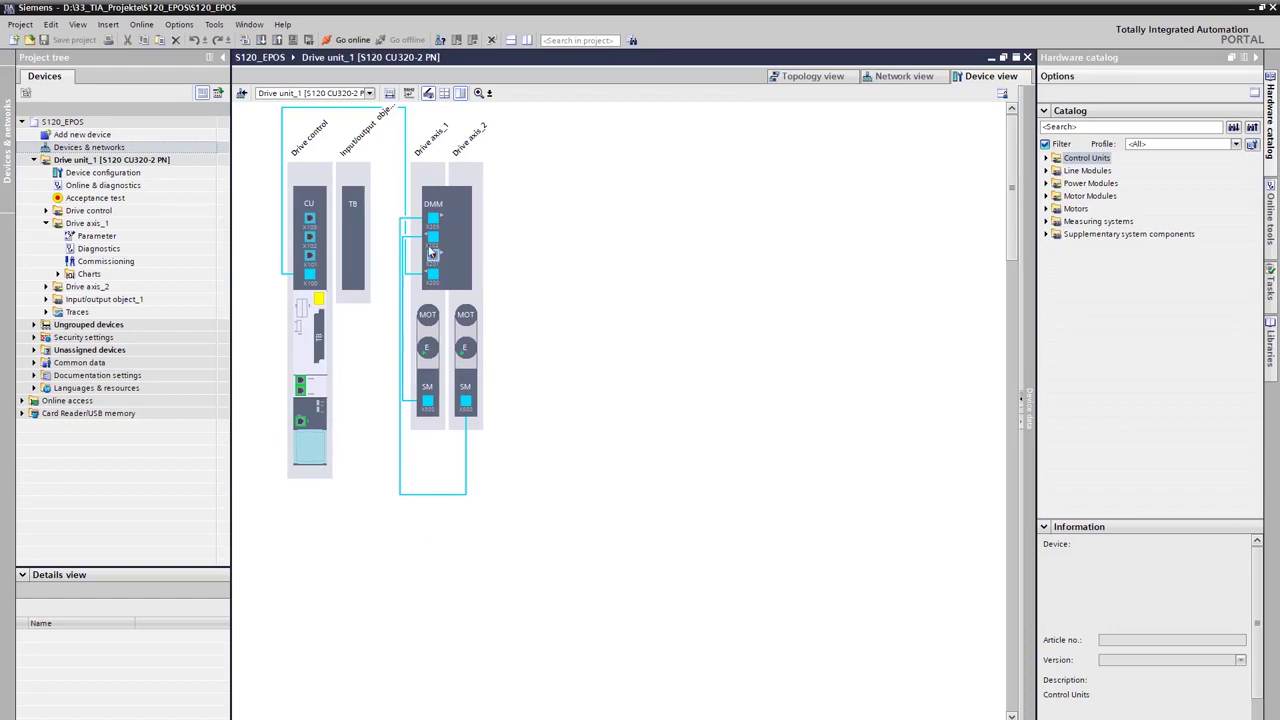
Step: In Drive axis_1's parameters, tick Basic positioner under Function modules and show Mechanical system
click(426, 175)
click(85, 238)
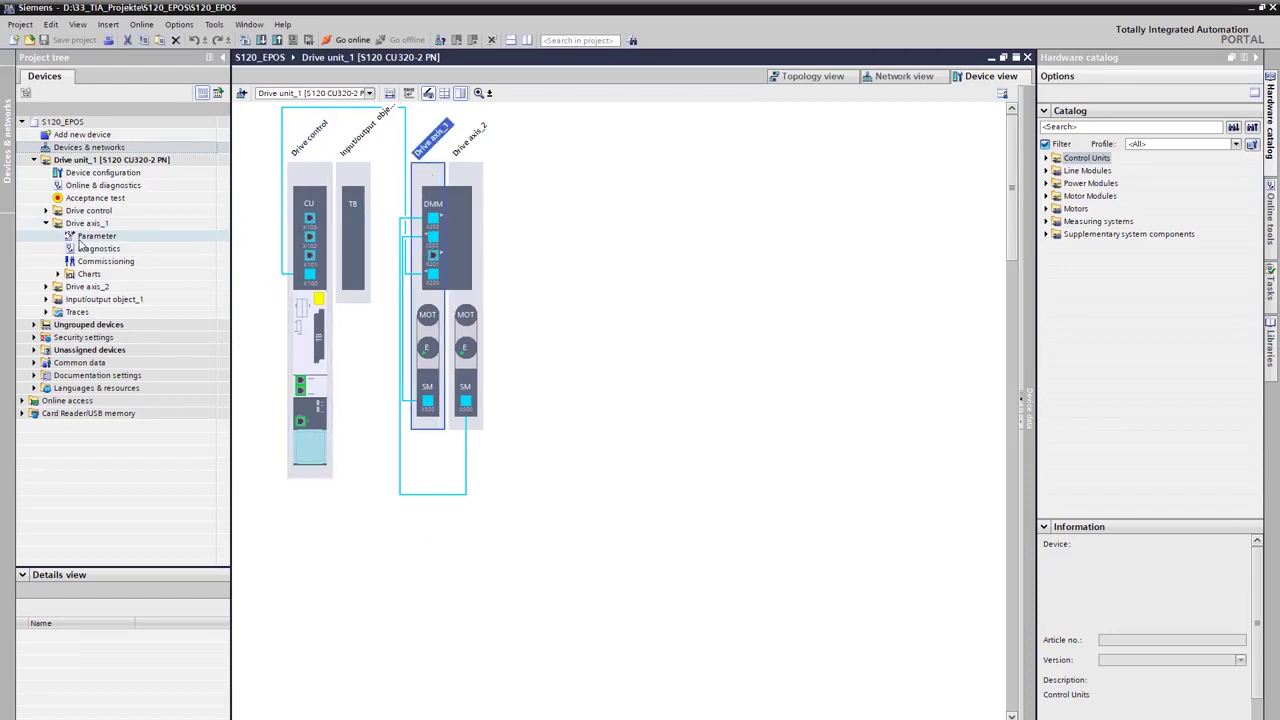
double_click(85, 238)
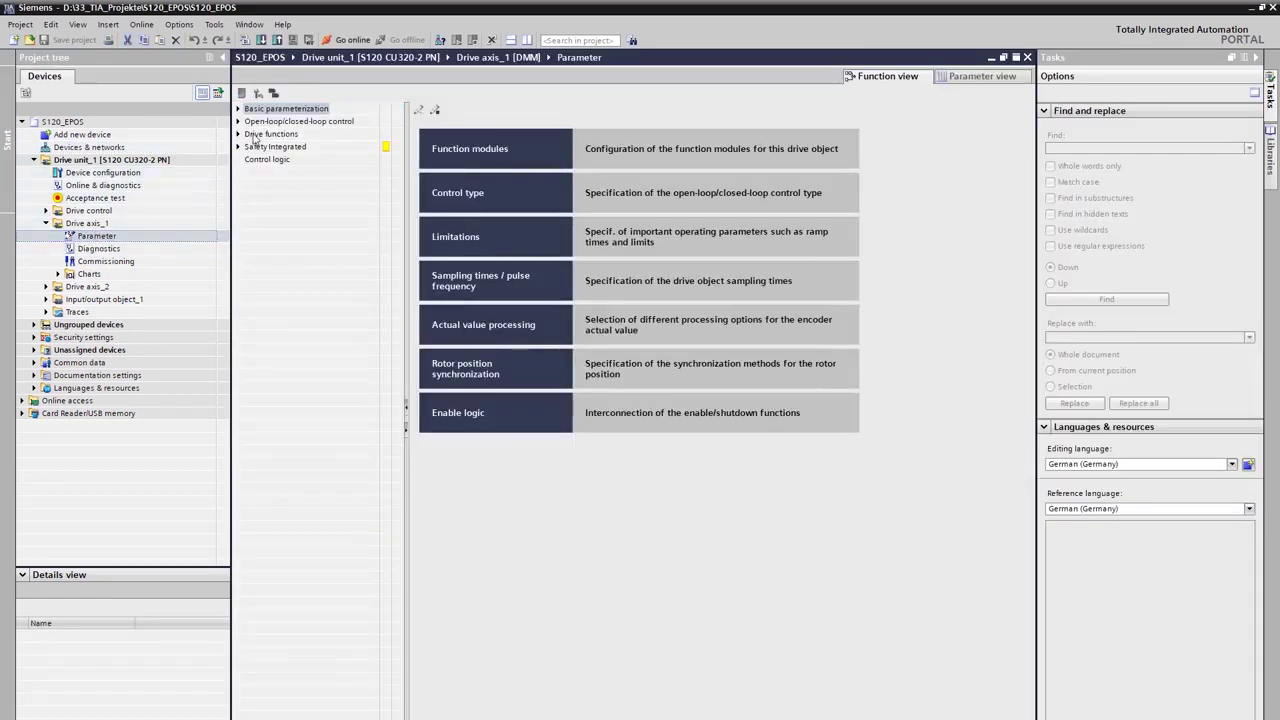
click(471, 150)
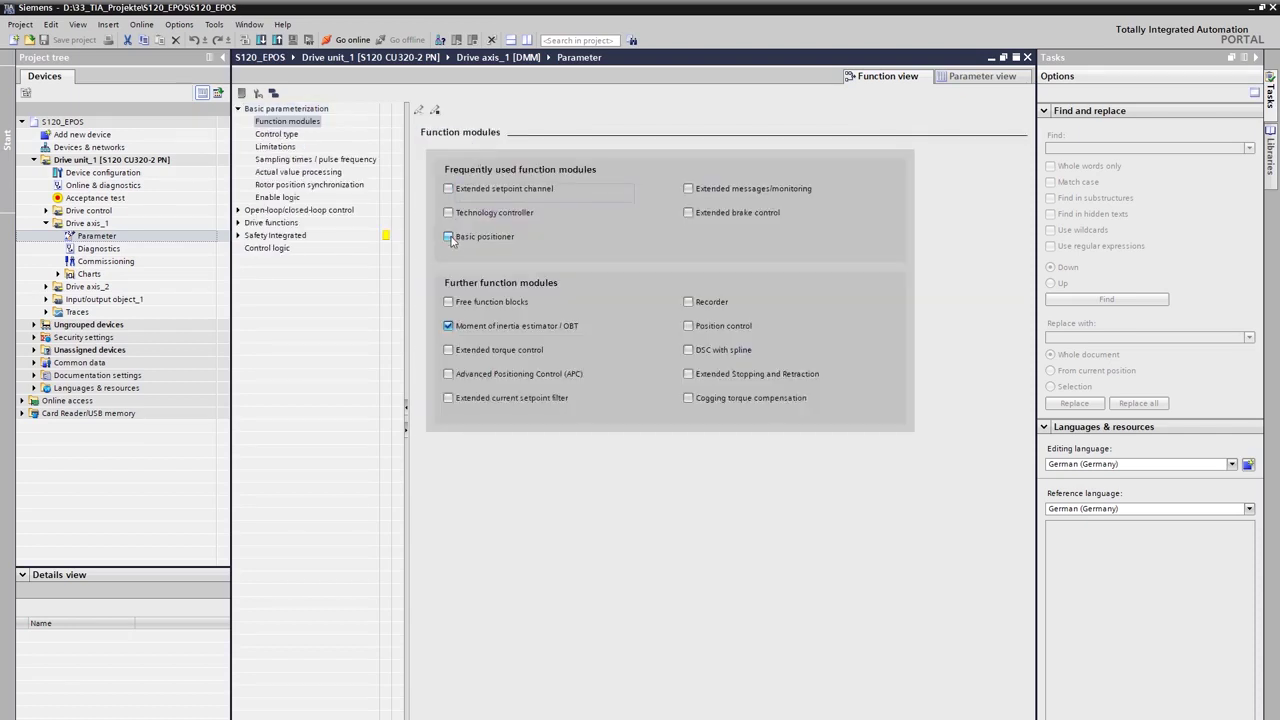
click(449, 236)
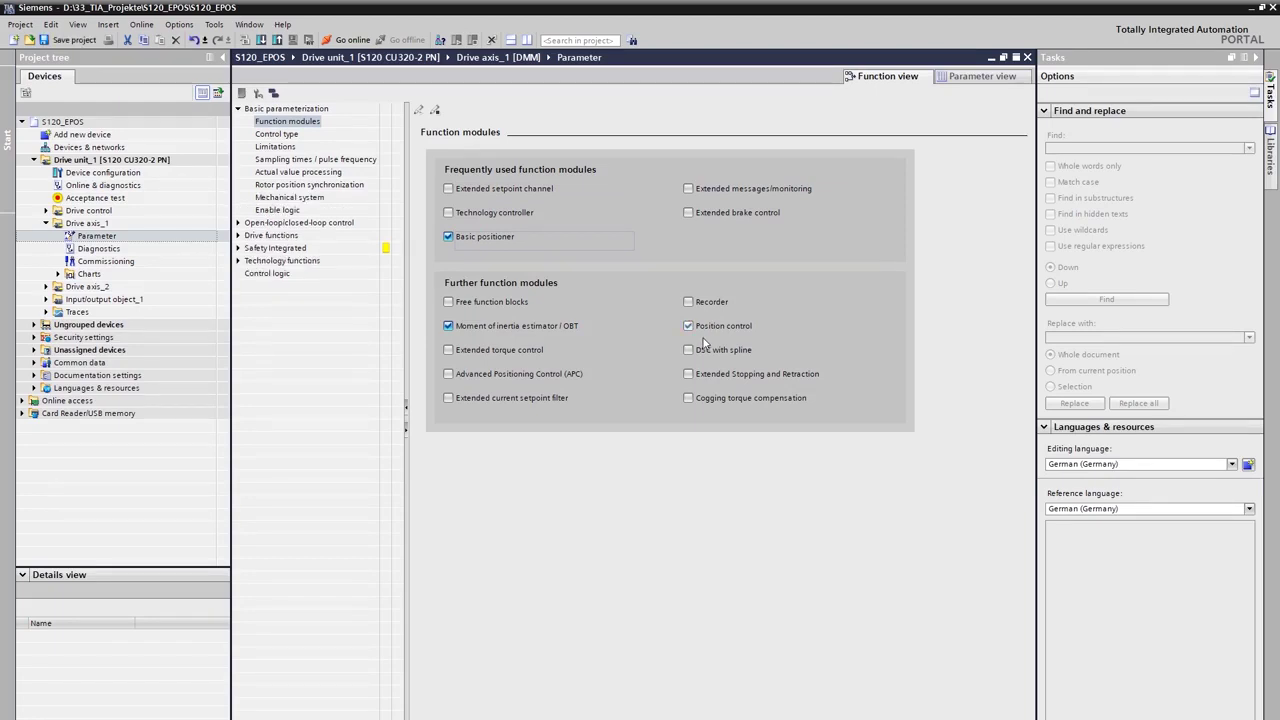
click(688, 326)
click(271, 200)
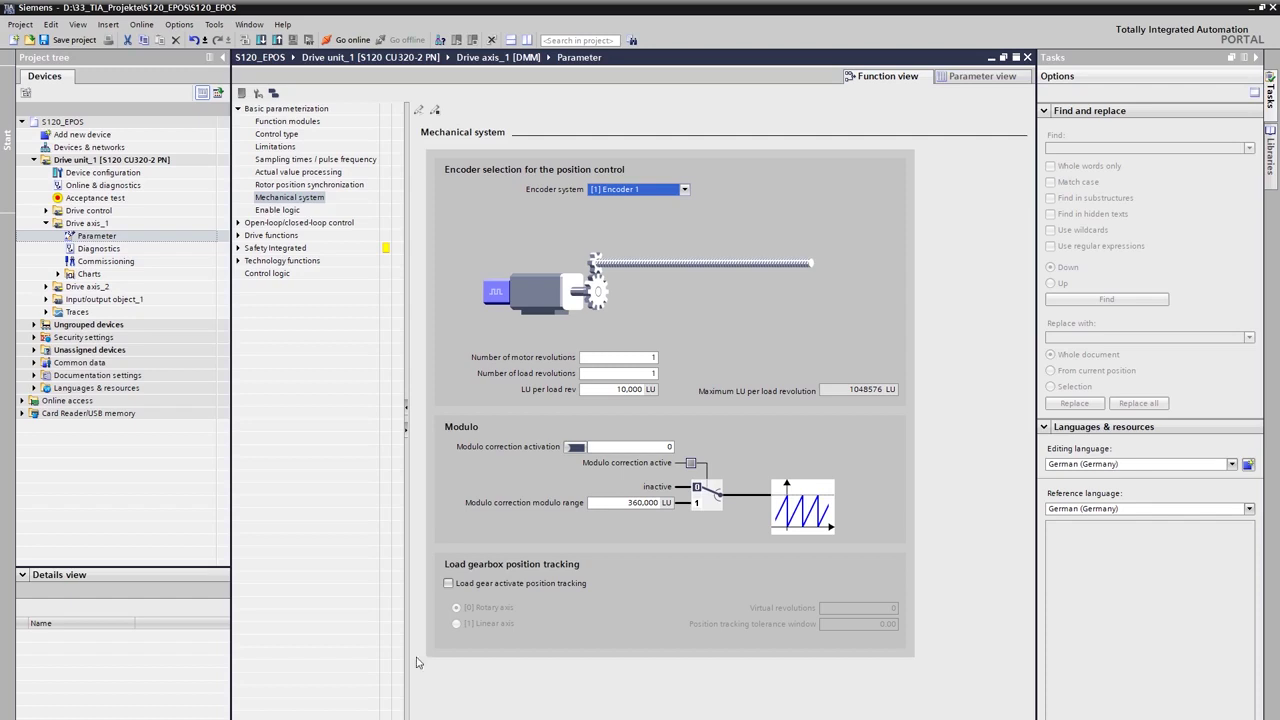
click(636, 191)
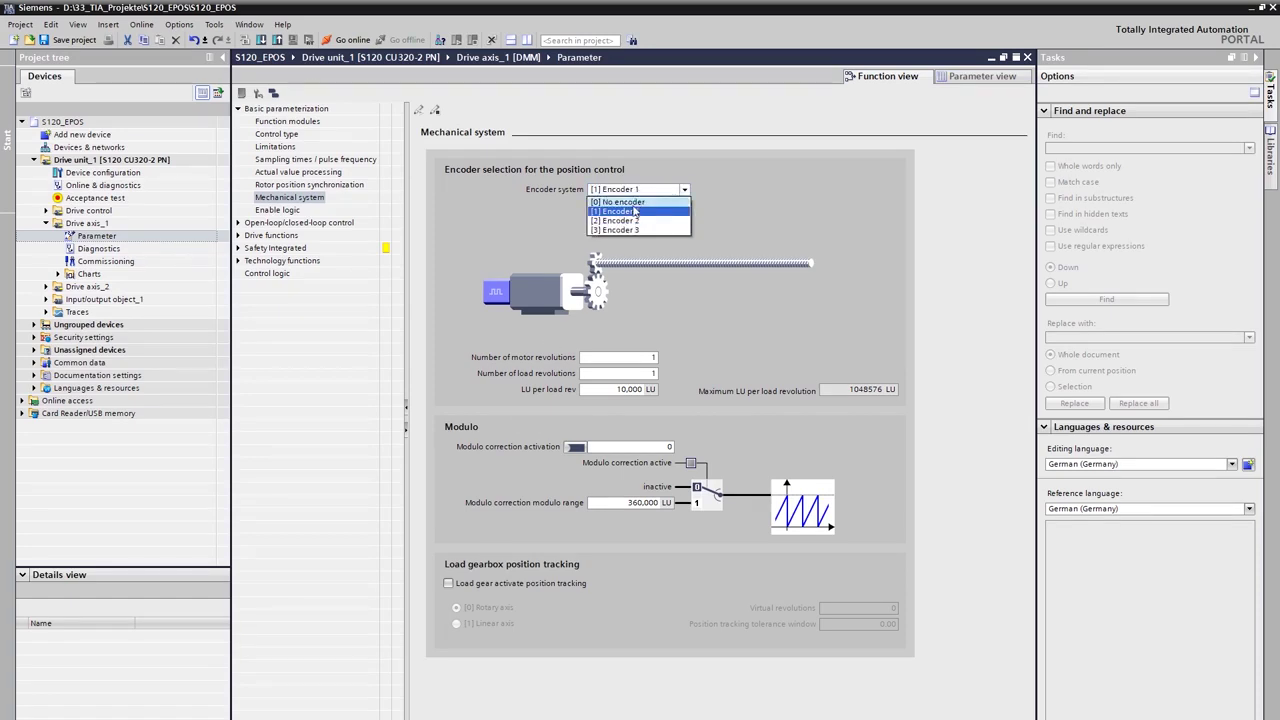
click(630, 220)
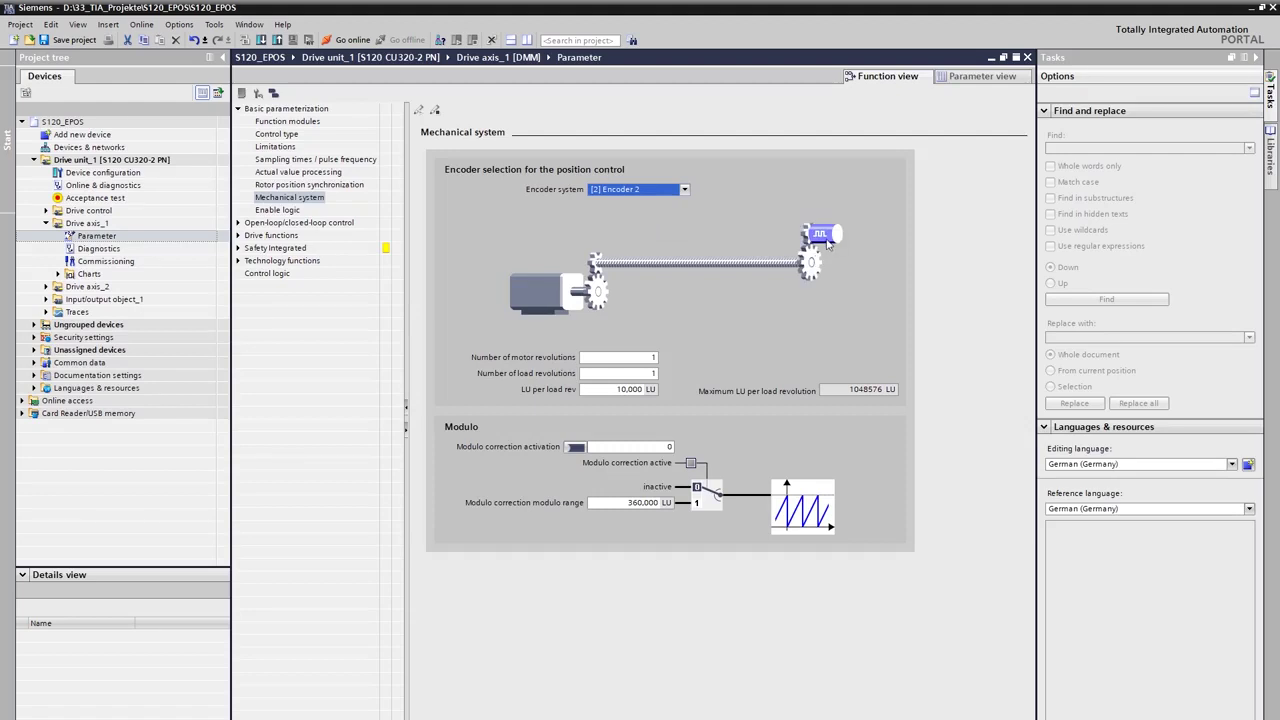
click(640, 191)
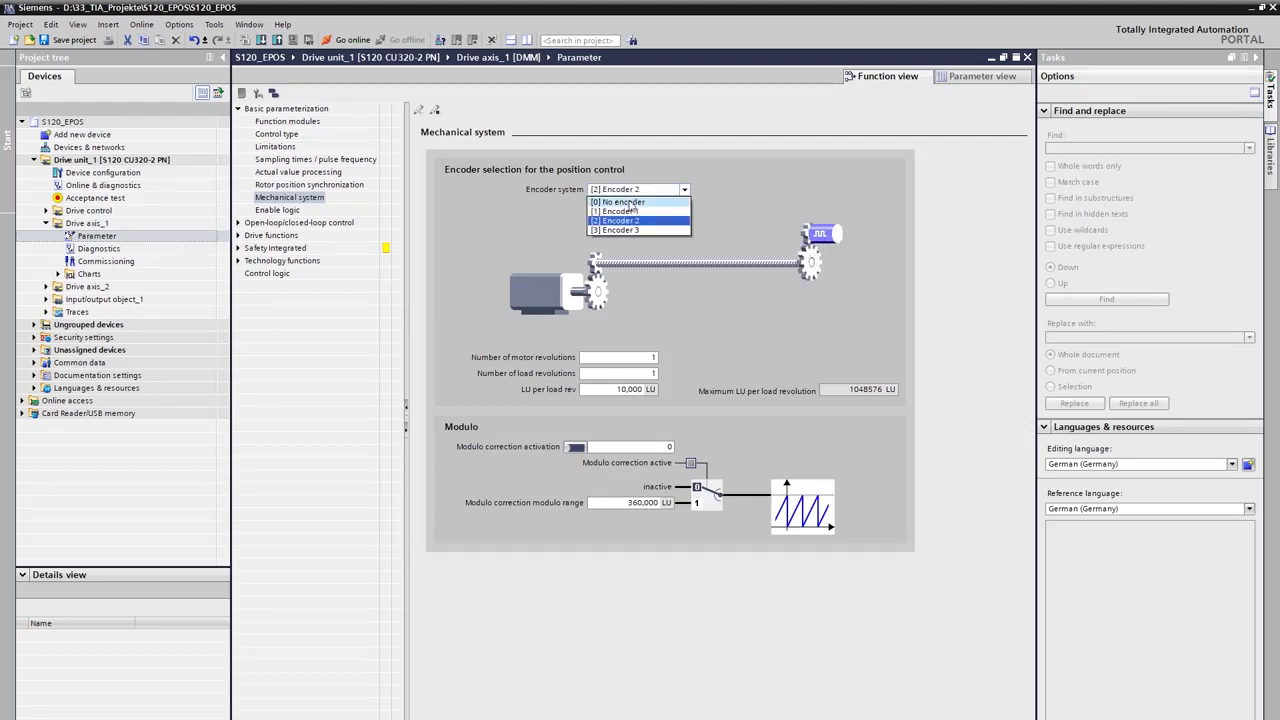
click(628, 212)
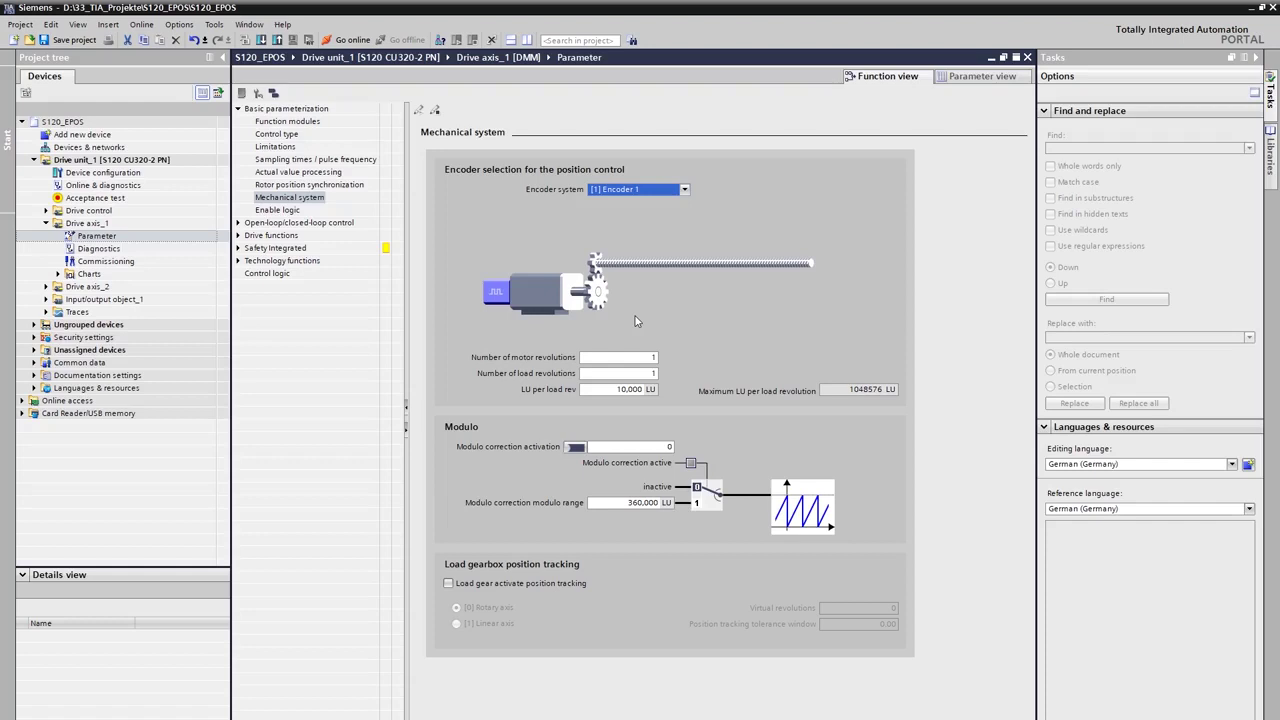
Step: Enter 2 as the number of motor revolutions in the mechanical system
key(Tab)
text(2)
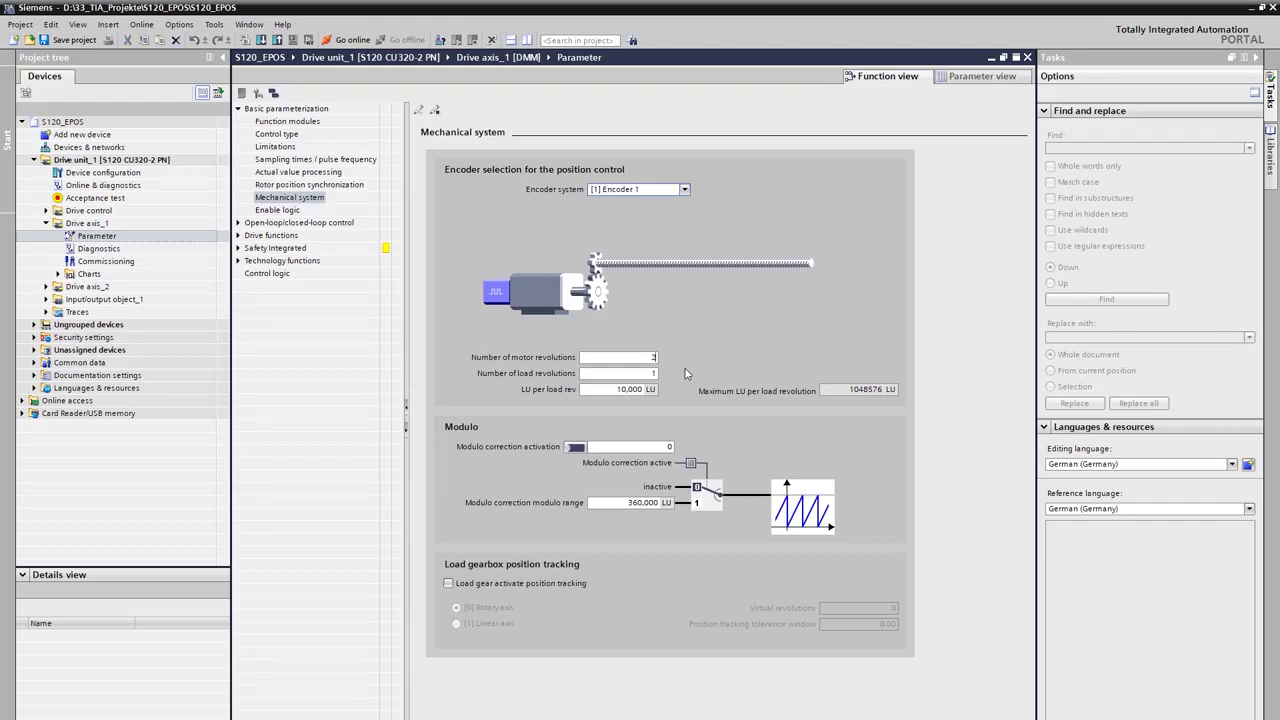
key(Return)
Step: Select the existing 10,000 LU per load revolution value so it can be replaced
click(613, 390)
drag(614, 390, 663, 392)
Step: Expand Technology functions, open Basic positioner, and show its Limitation page
click(238, 261)
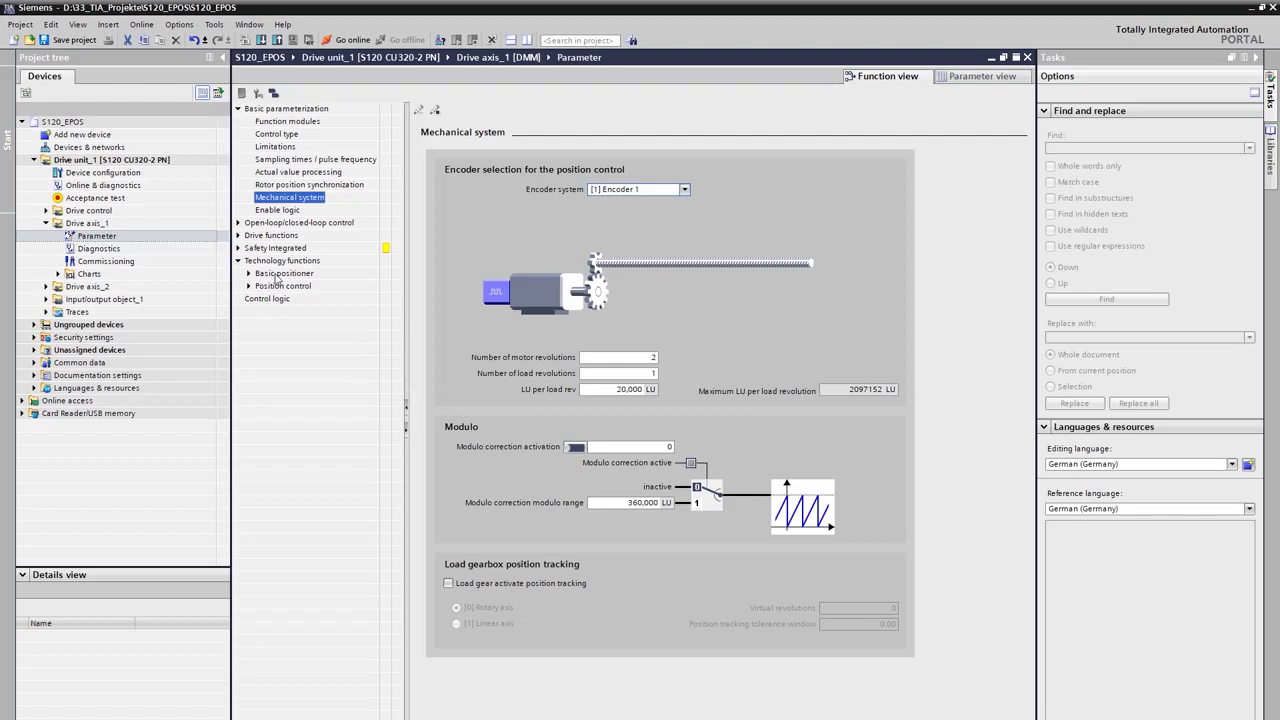
click(277, 276)
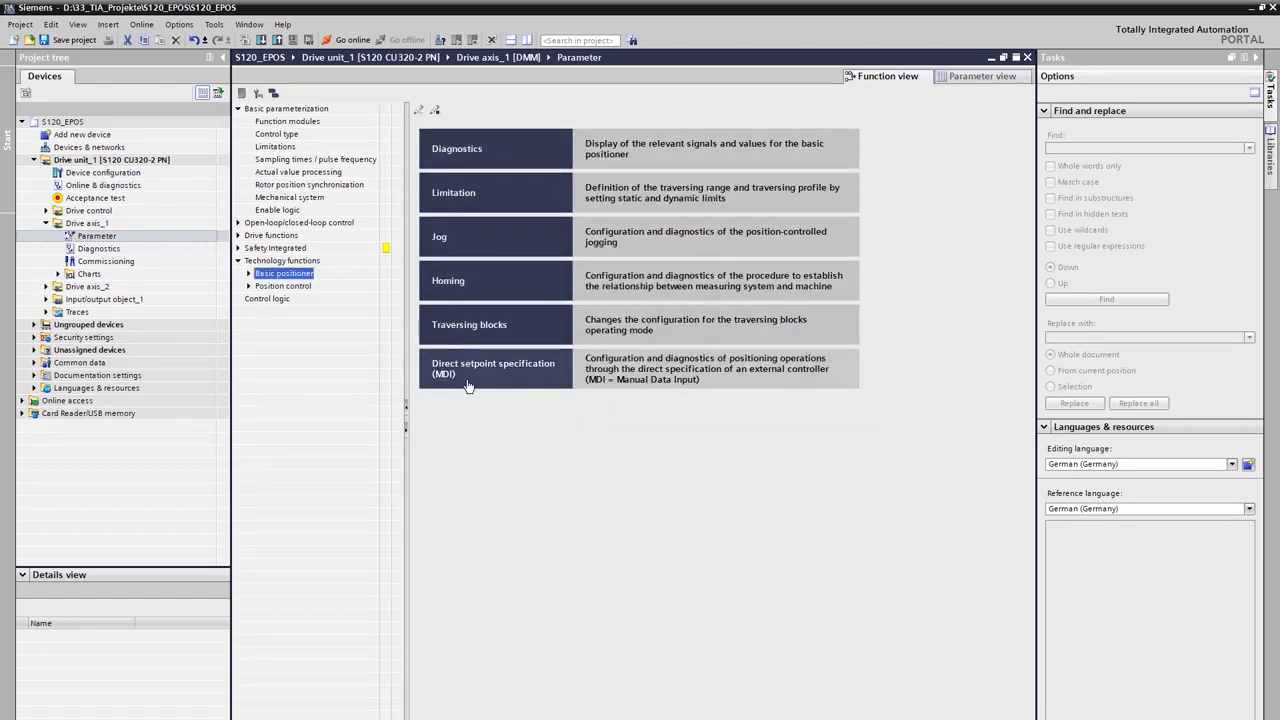
click(470, 204)
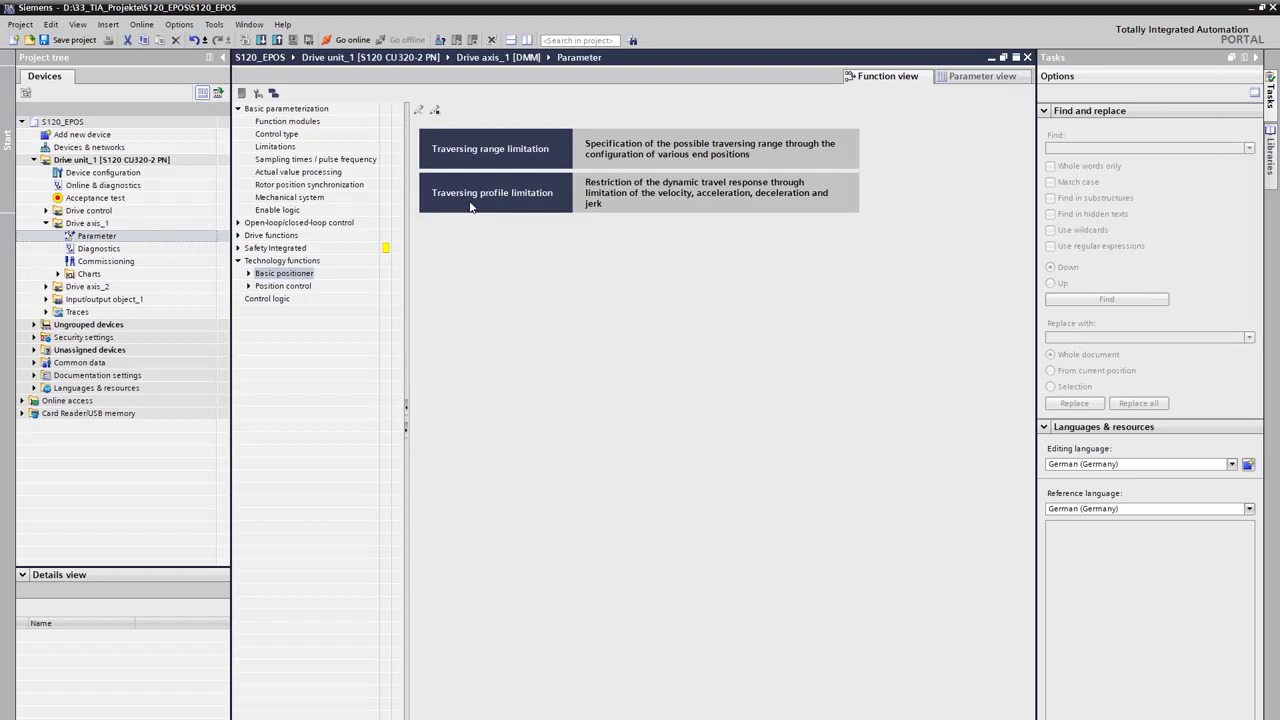
Step: Show the Traversing range limitation page with its limit switch diagram
click(478, 158)
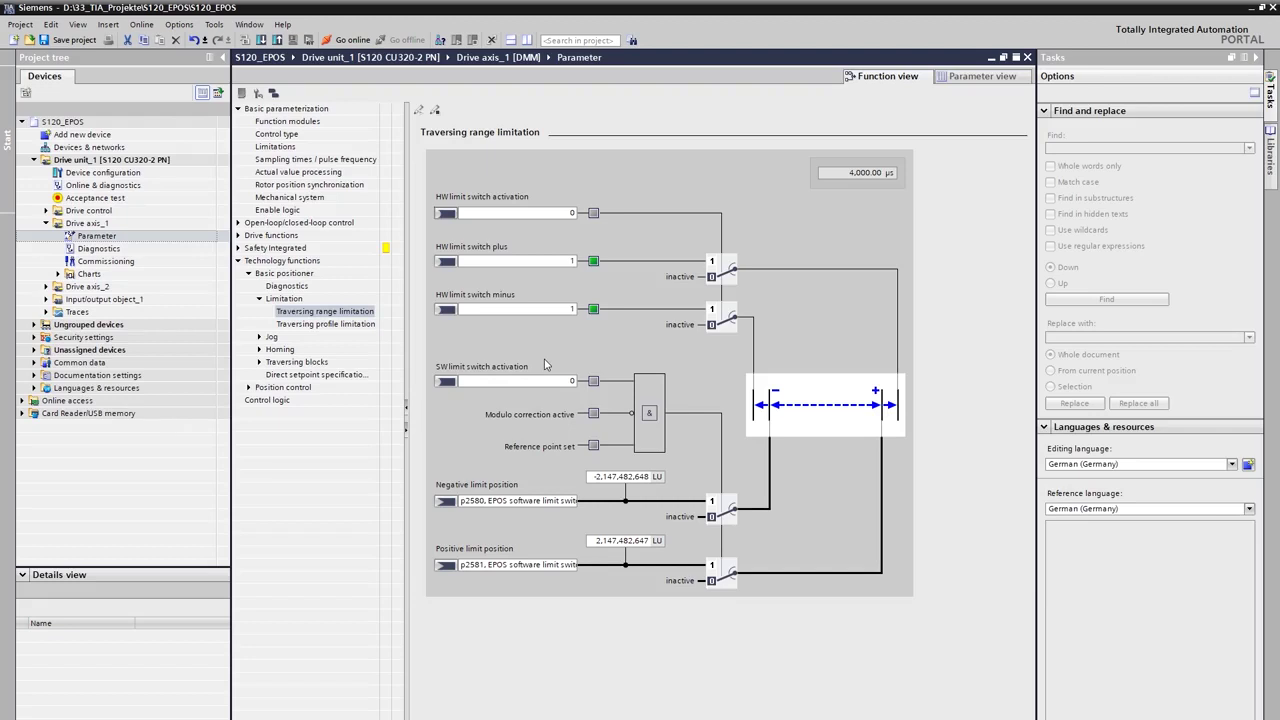
Step: Set the p2582 SW limit switch activation signal source to fixed value 1
click(450, 381)
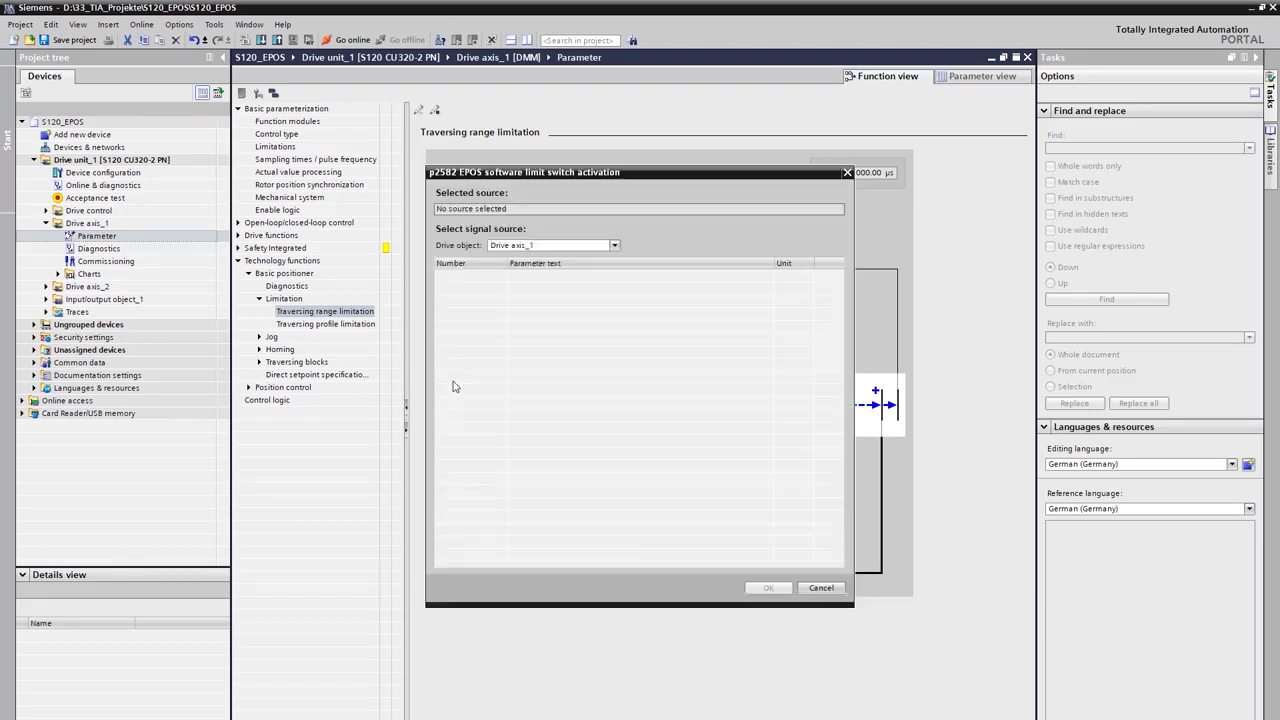
click(460, 290)
click(766, 588)
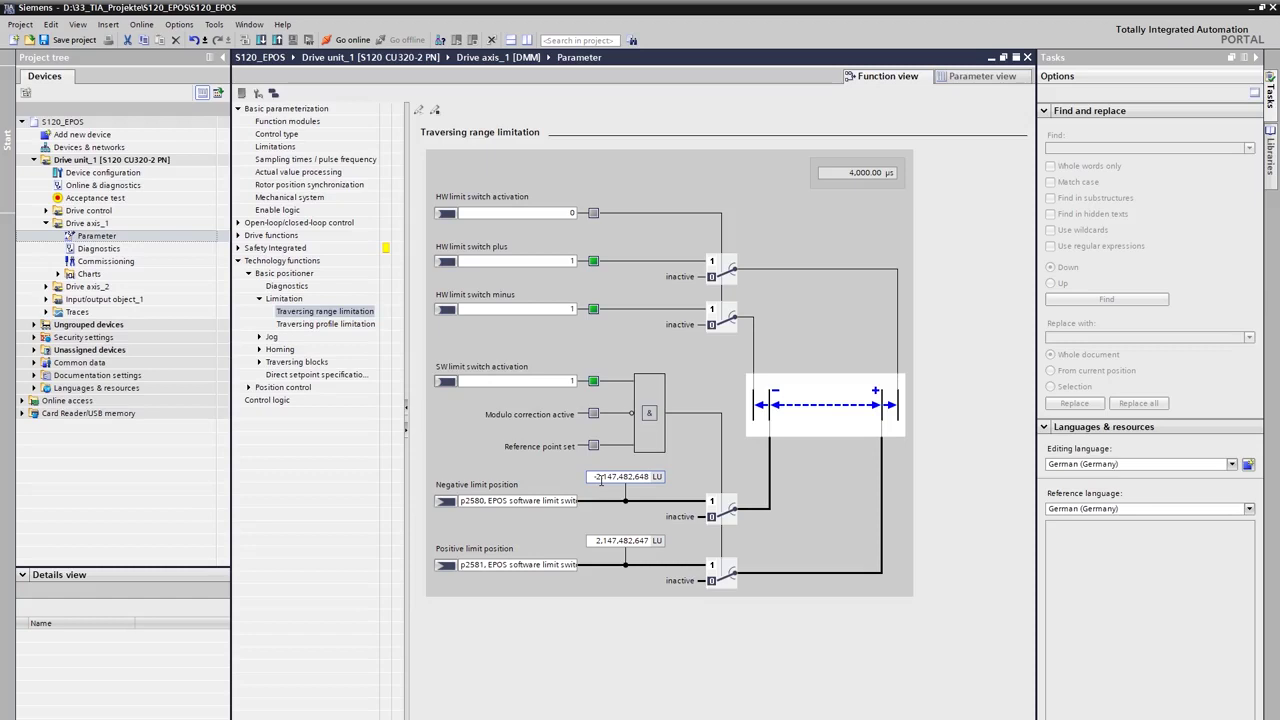
Step: Enter -10,000 LU and 1,010,000 LU as limit positions, then show Traversing profile limitation
drag(598, 478, 652, 477)
text(-100000)
drag(596, 540, 652, 540)
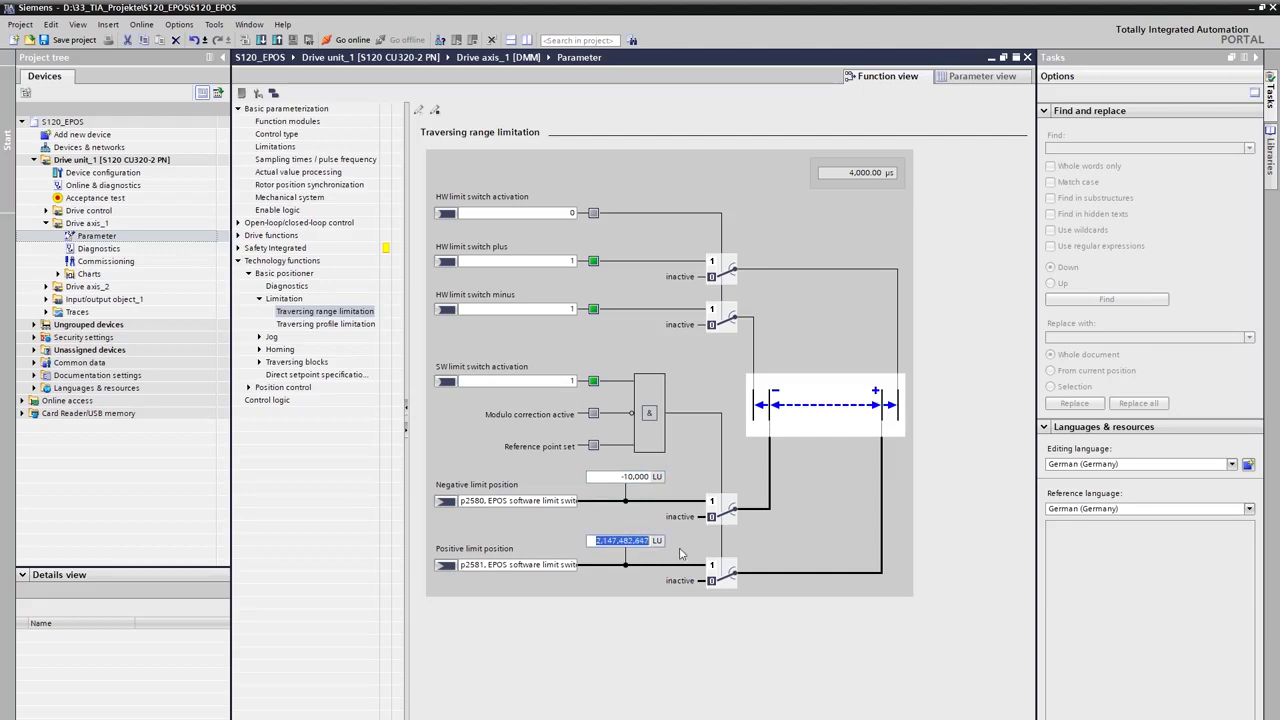
text(1,010,000)
key(Return)
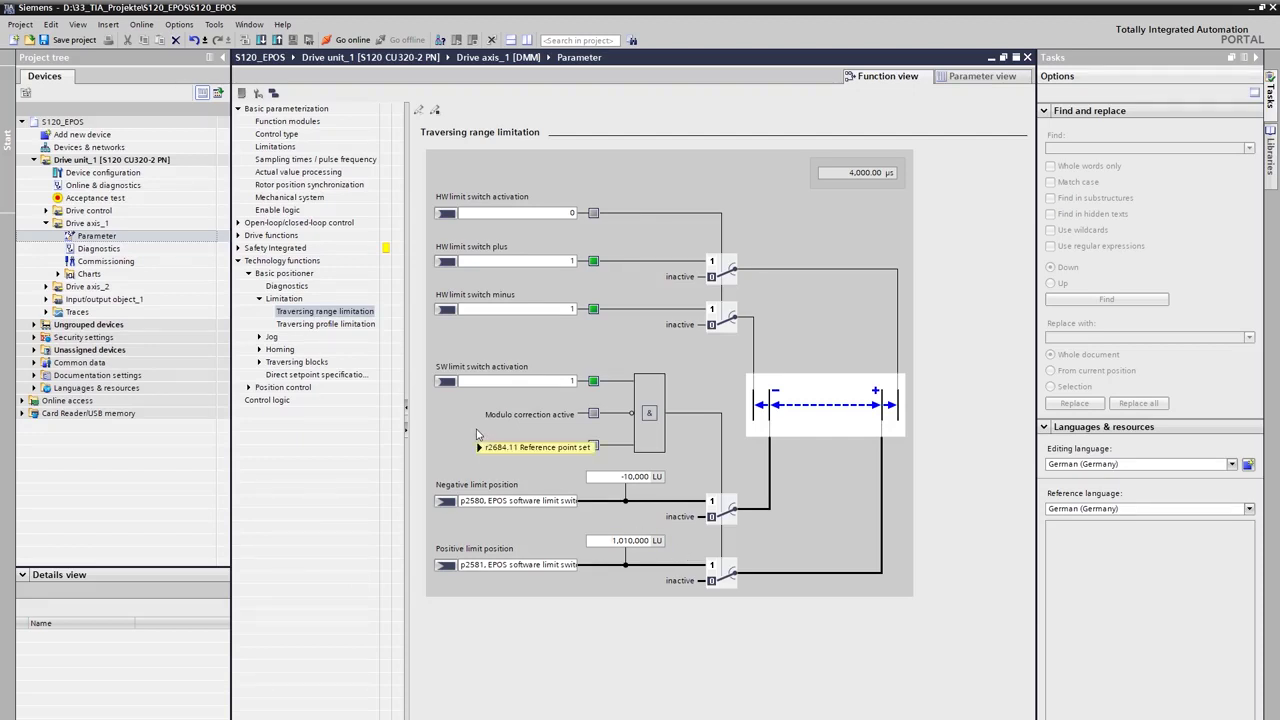
click(326, 324)
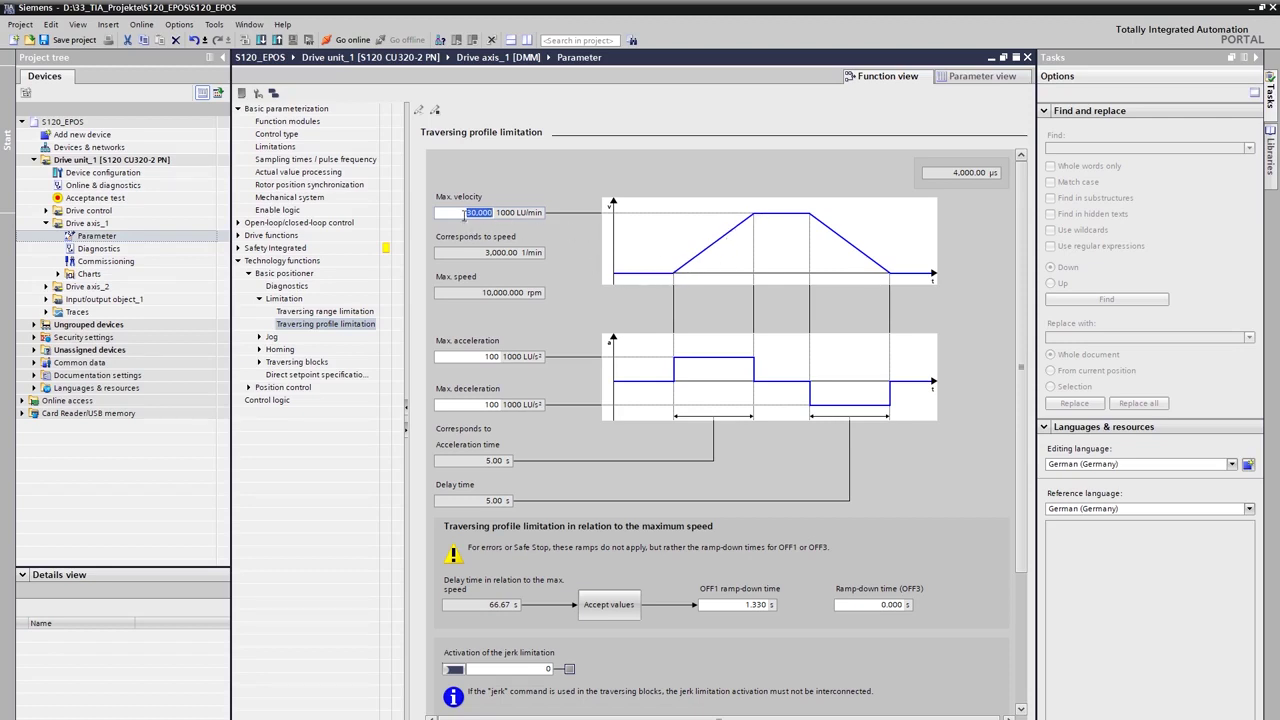
Step: Enter 12000 (1000 LU/min) as the maximum velocity
text(12000)
key(Tab)
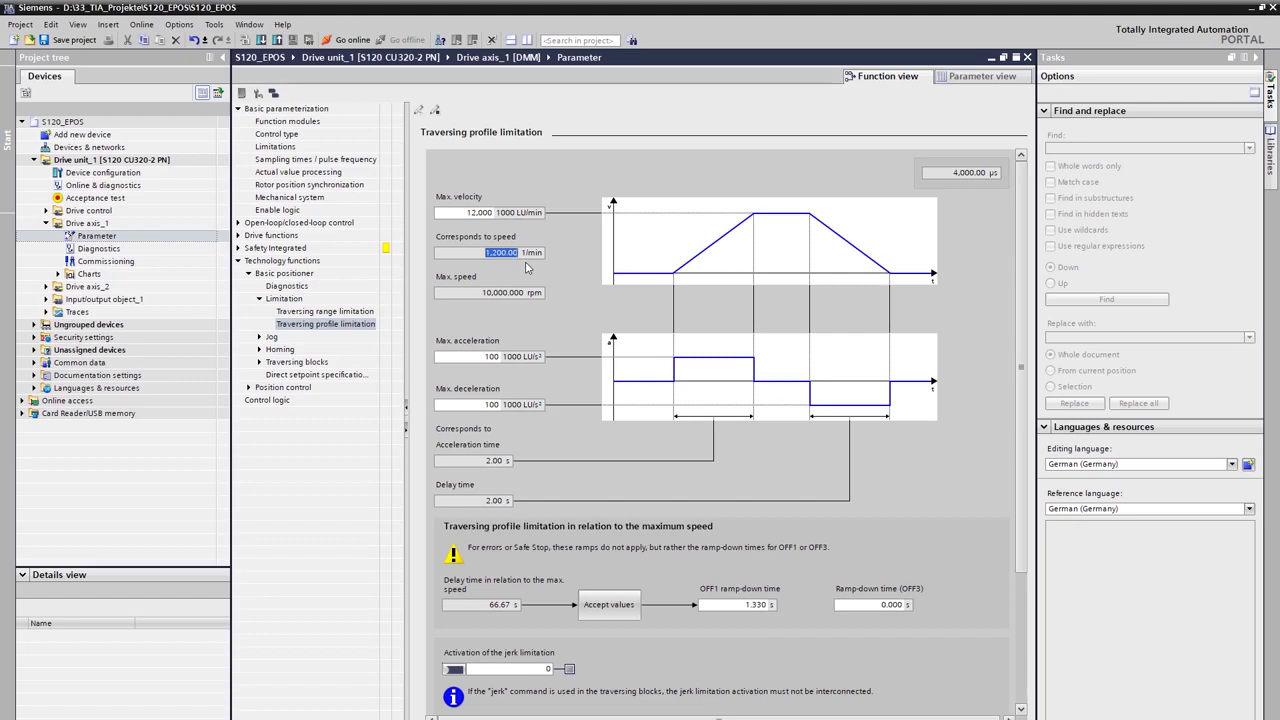
Step: Enter 400 for max acceleration and deceleration, then accept 16.67 s as OFF1 ramp-down time
double_click(487, 356)
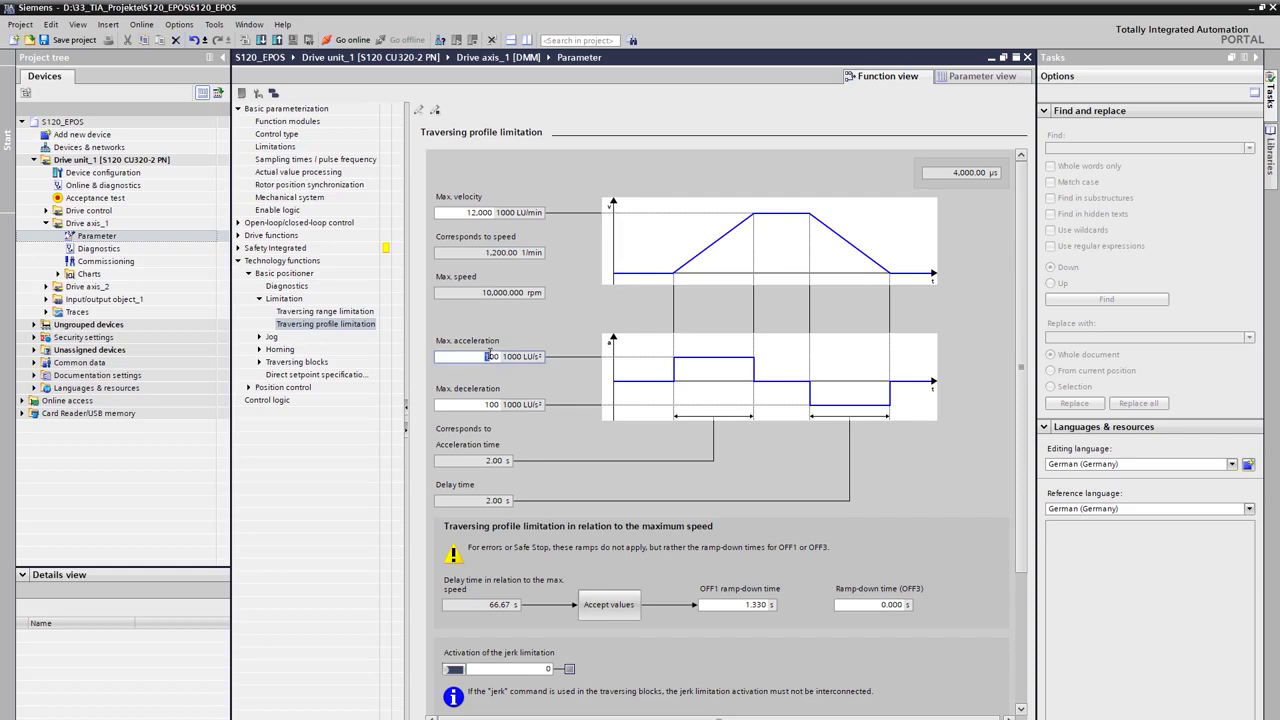
text(400)
key(Return)
double_click(487, 404)
text(400)
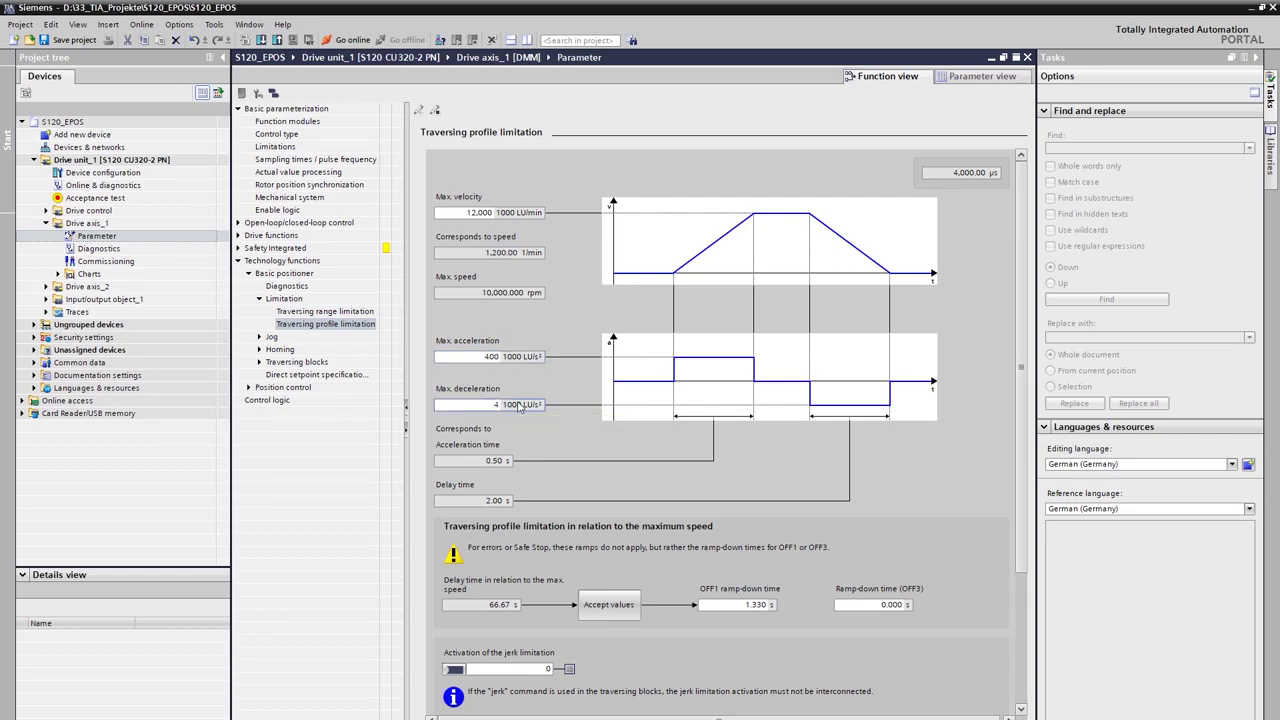
key(Return)
double_click(485, 460)
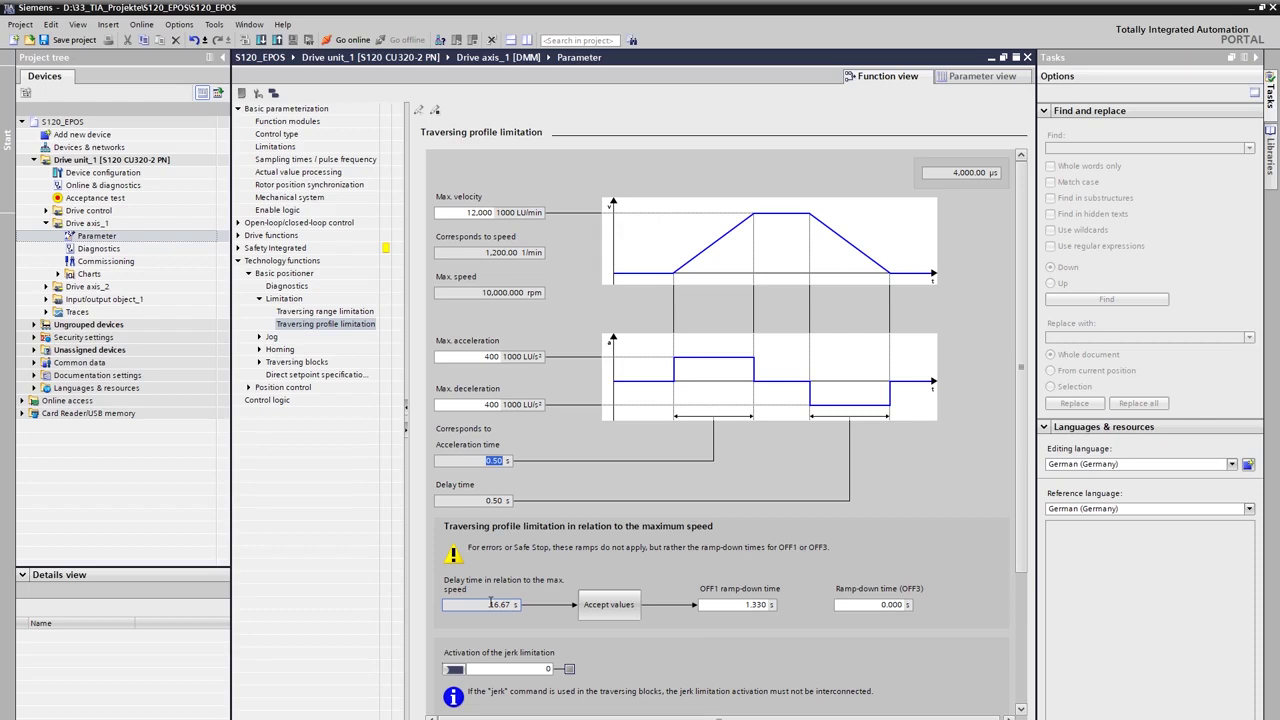
click(607, 604)
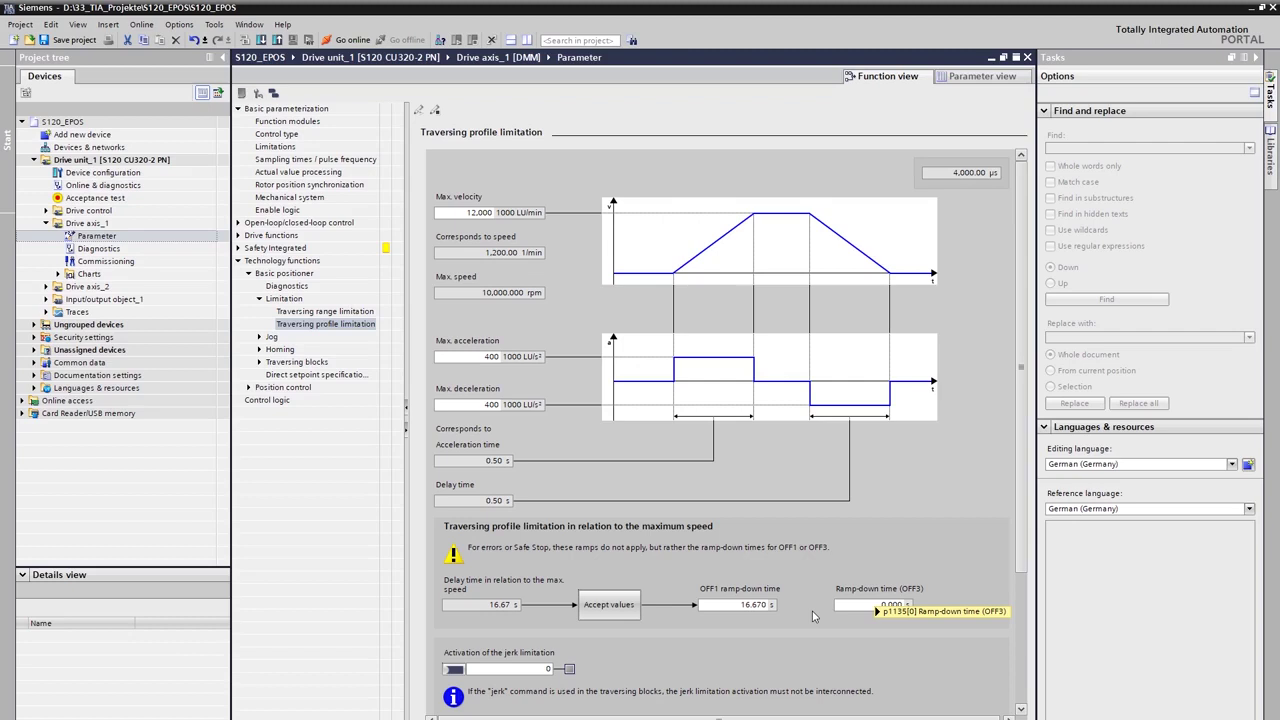
scroll(812, 616, down, 3)
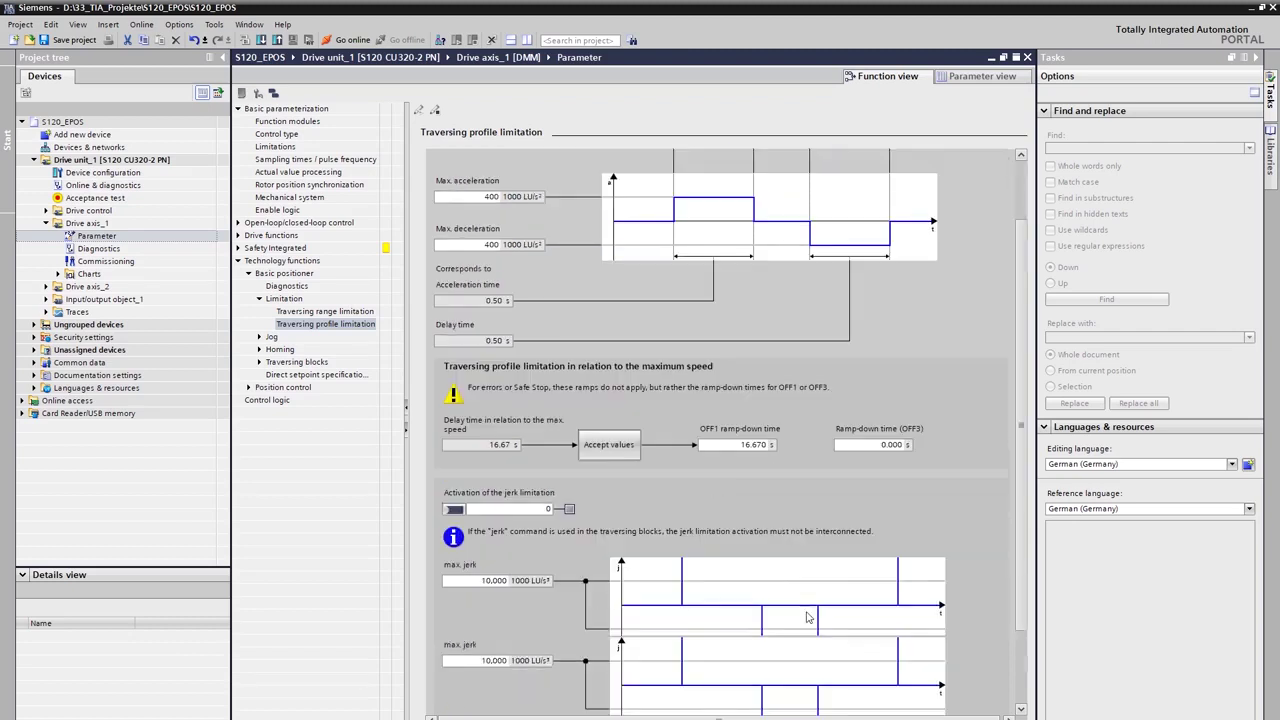